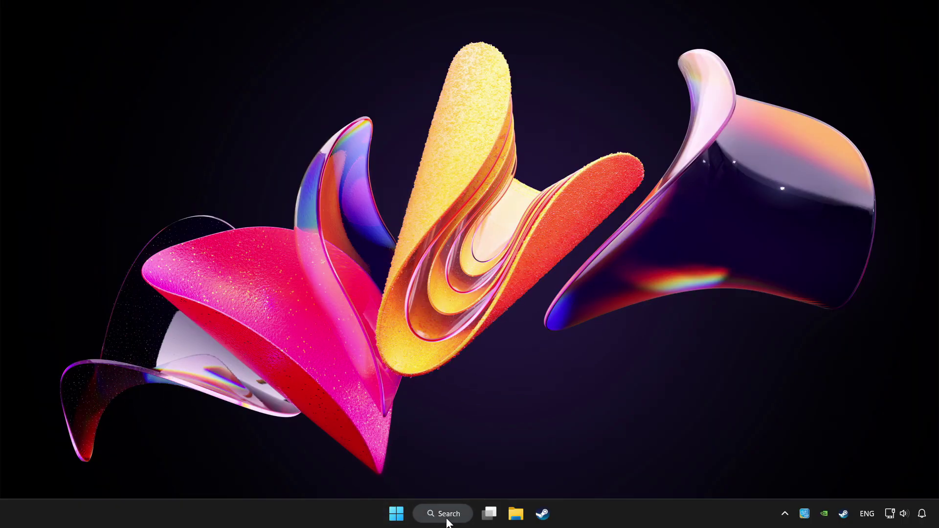
# Step: Search for "device manager" from the taskbar, correcting the misspelled term
pyautogui.click(444, 513)
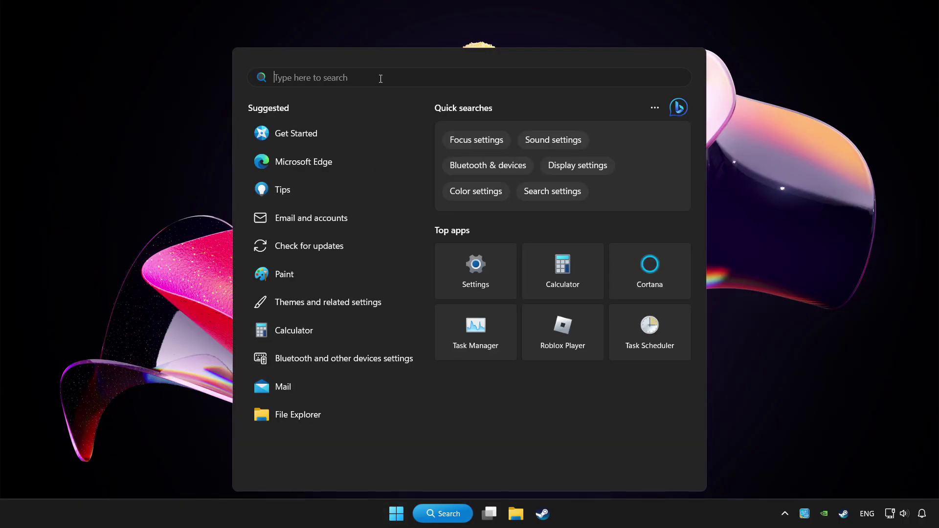
pyautogui.write('device manager')
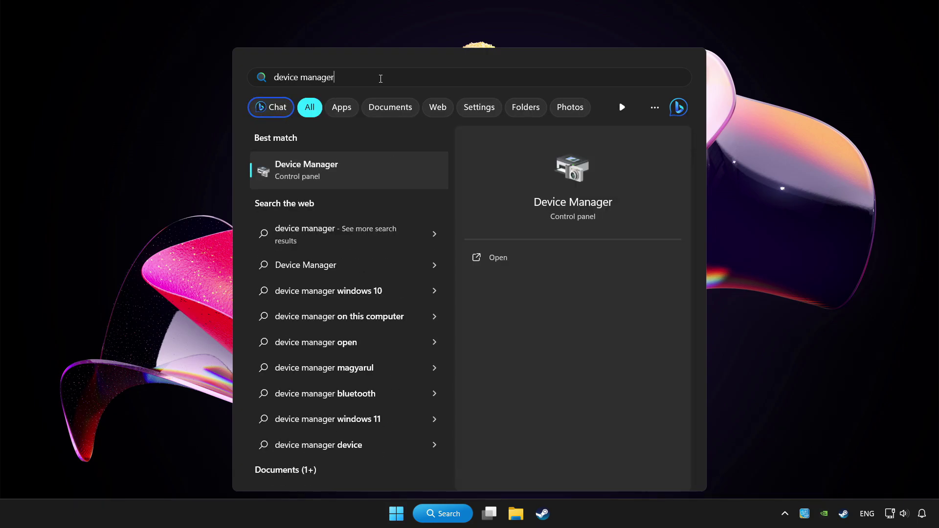
# Step: Launch Device Manager and select Xbox 360 Controller for Windows under Xbox 360 Peripherals
pyautogui.click(387, 174)
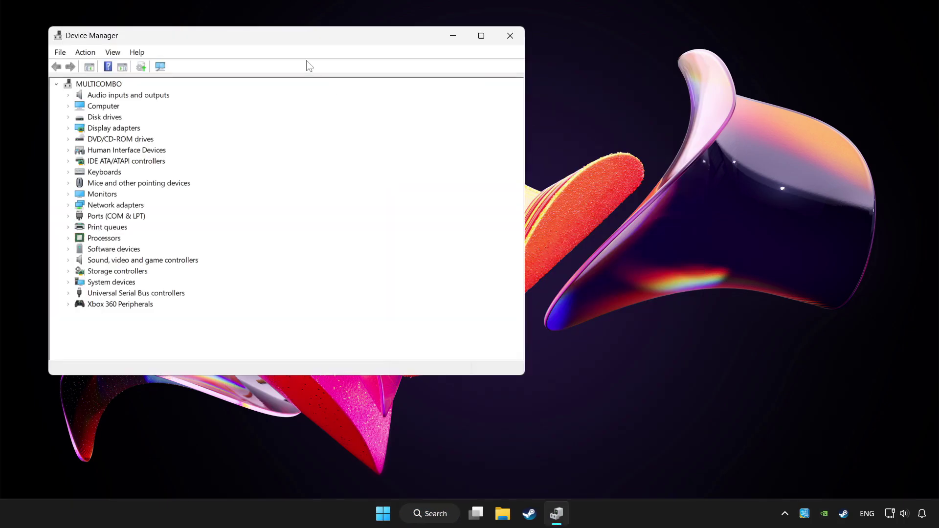
pyautogui.moveTo(277, 34)
pyautogui.mouseDown()
pyautogui.moveTo(440, 94)
pyautogui.moveTo(440, 86)
pyautogui.mouseUp()
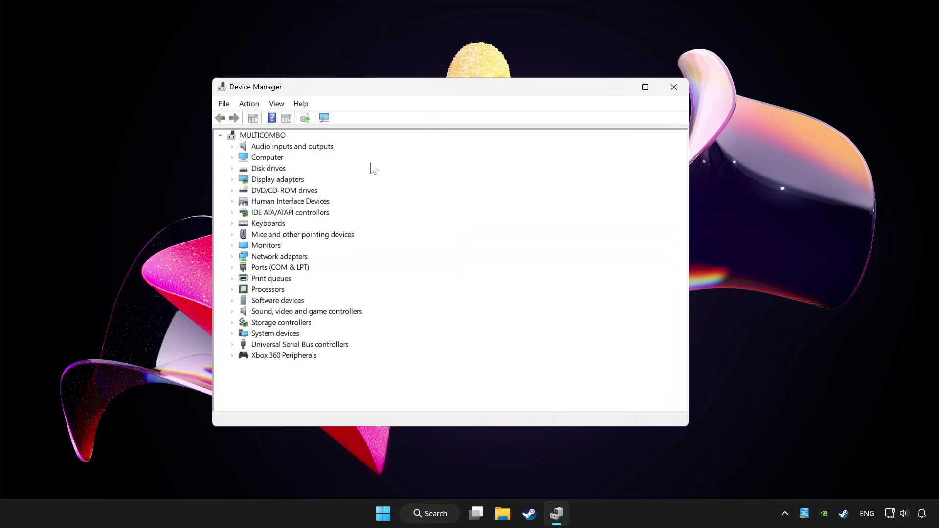
pyautogui.click(272, 358)
pyautogui.click(233, 357)
pyautogui.click(273, 370)
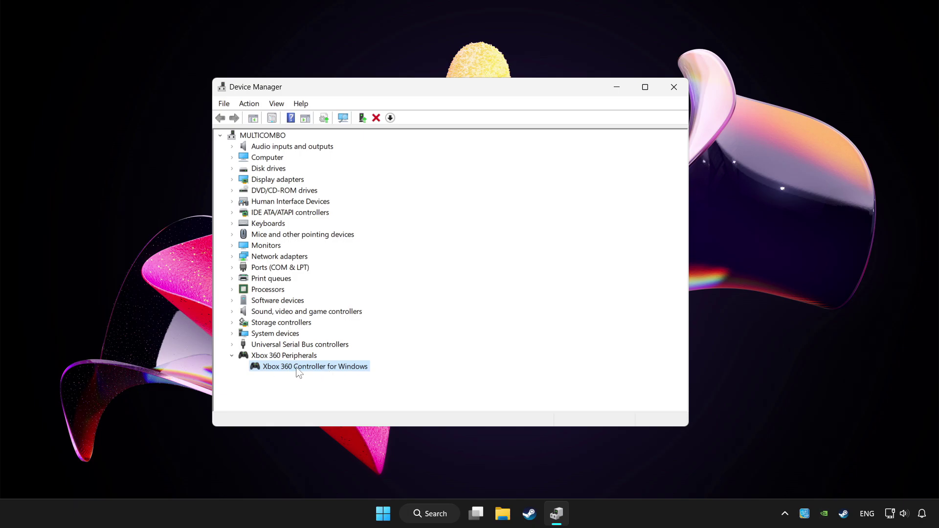
# Step: Search automatically for an updated controller driver; Windows reports the best driver is installed
pyautogui.rightClick(311, 371)
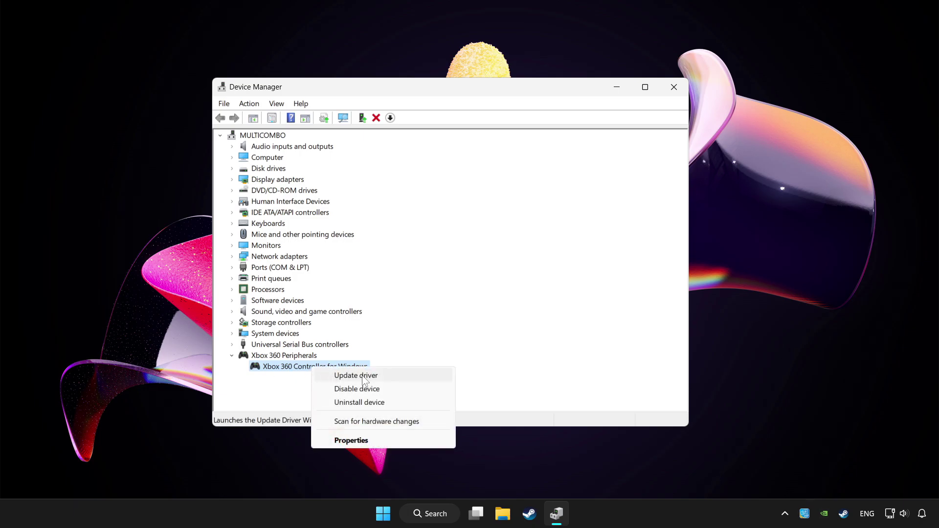
pyautogui.click(393, 376)
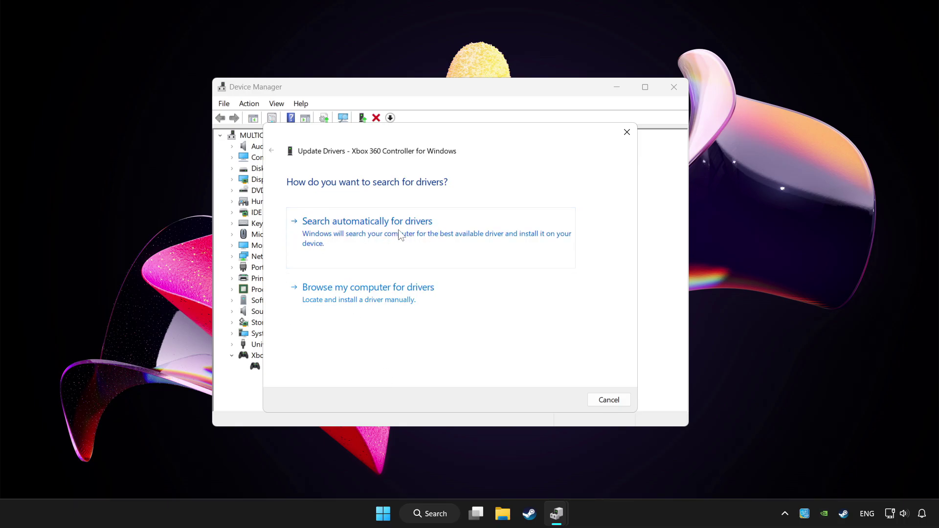
pyautogui.click(398, 234)
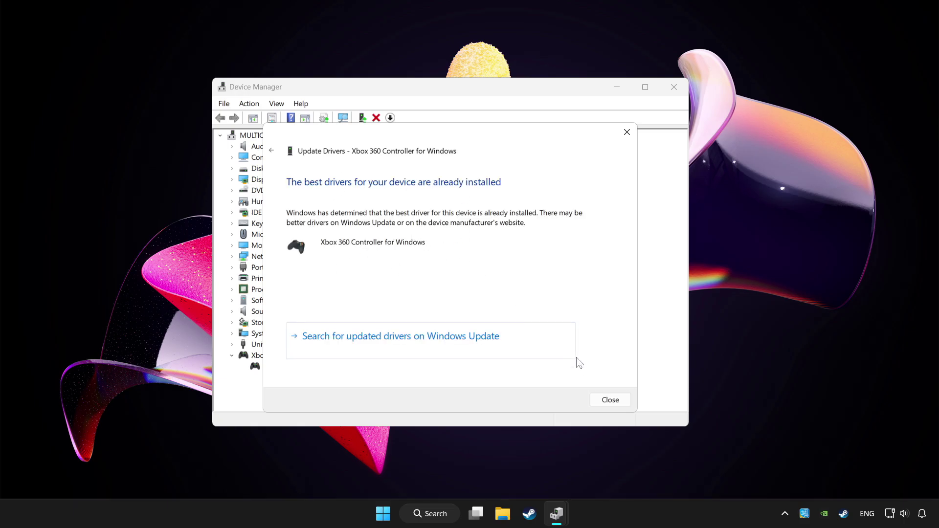
pyautogui.click(609, 400)
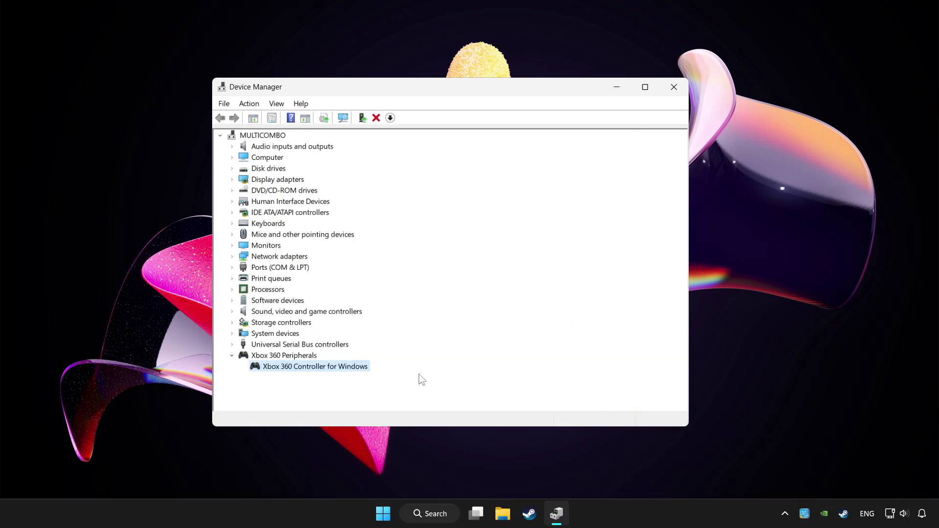
# Step: Disable the Xbox 360 Controller device, confirm it, and dismiss the restart prompt
pyautogui.rightClick(305, 371)
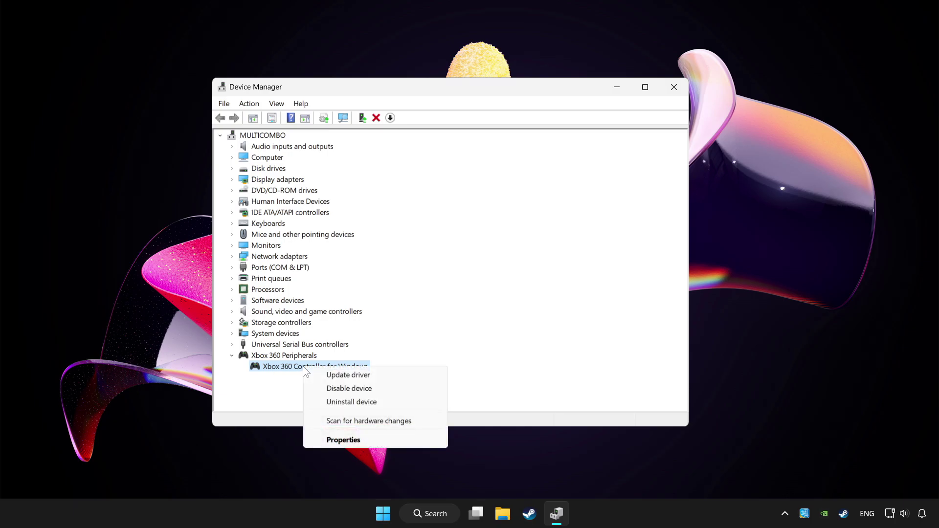
pyautogui.click(353, 395)
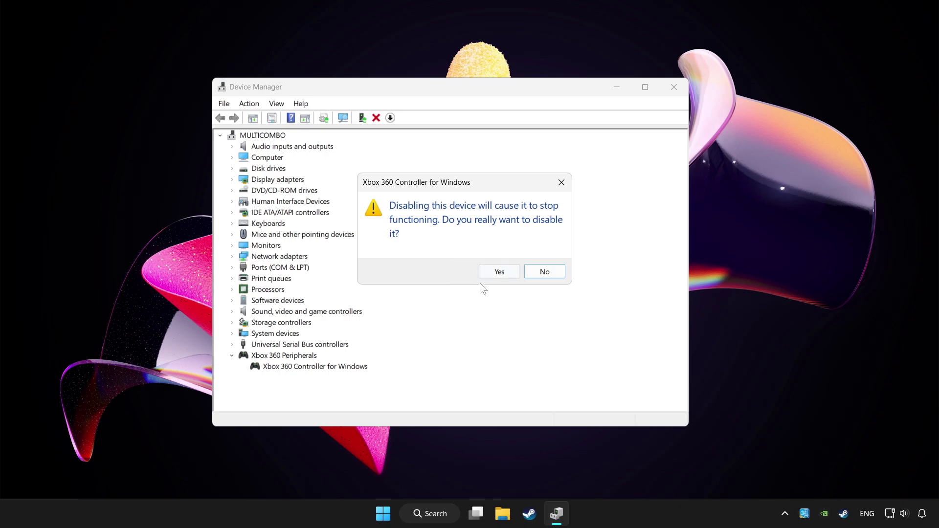
pyautogui.click(490, 273)
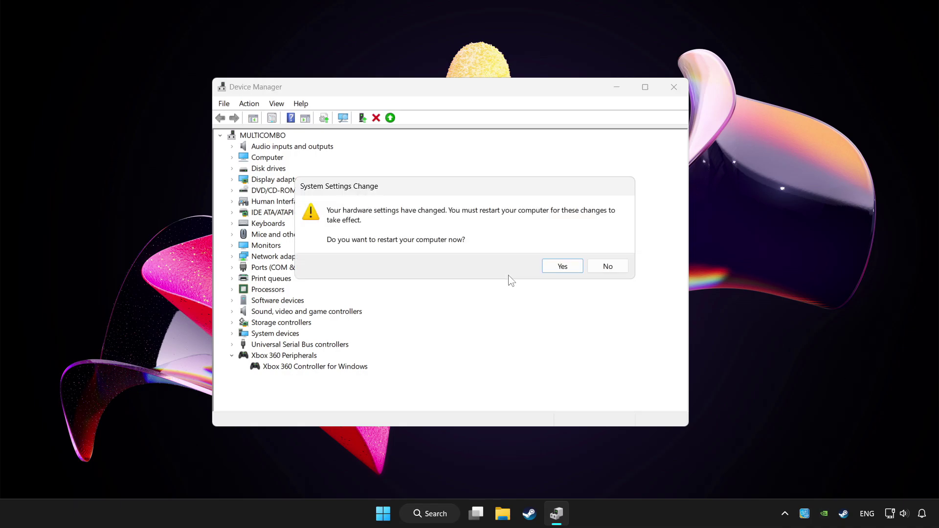
pyautogui.click(569, 266)
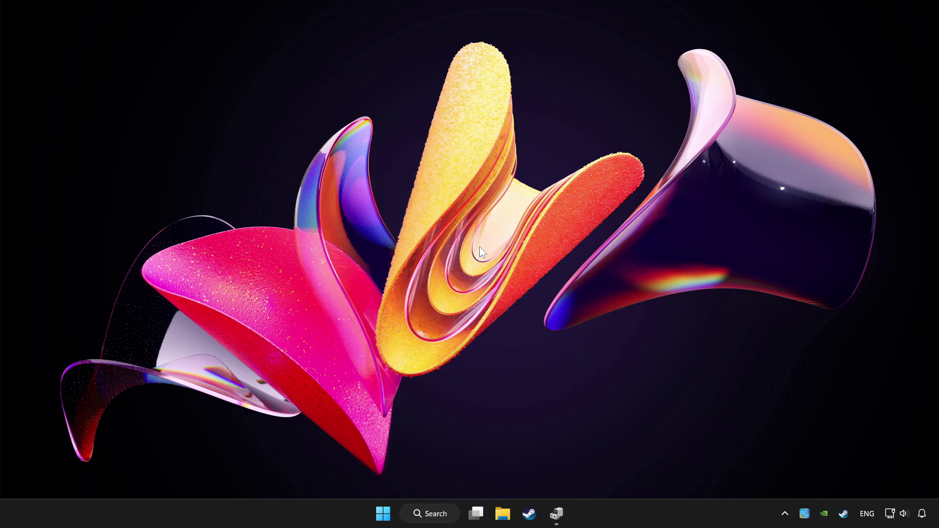
# Step: Restore Device Manager, re-enable the Xbox 360 Controller device, and close the window
pyautogui.click(557, 512)
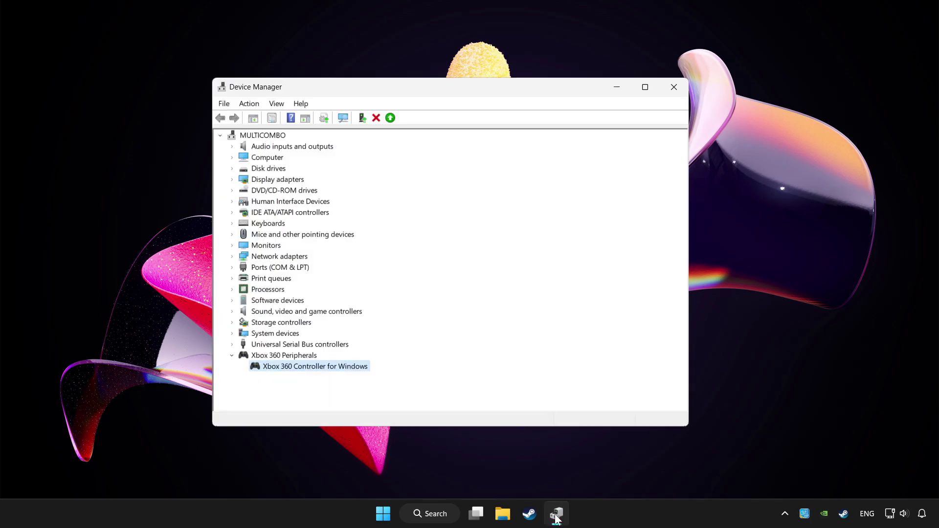
pyautogui.rightClick(319, 368)
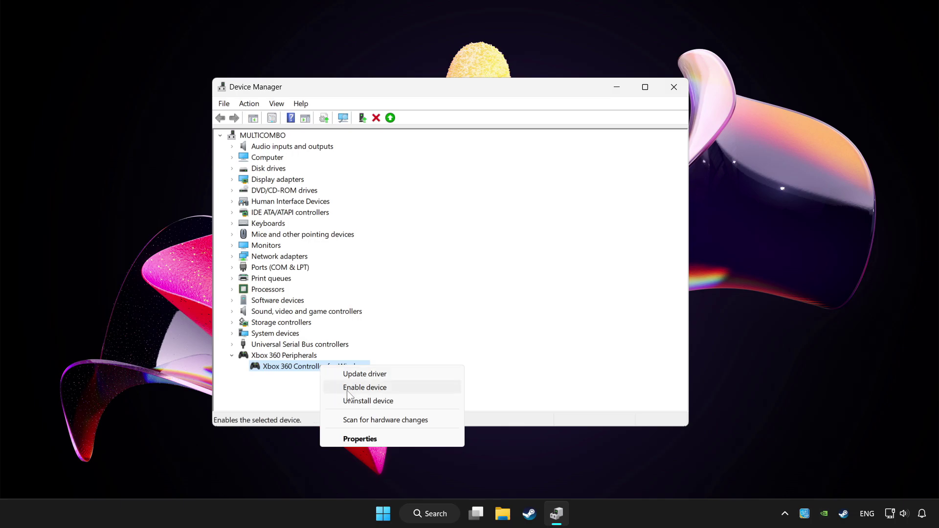
pyautogui.click(387, 389)
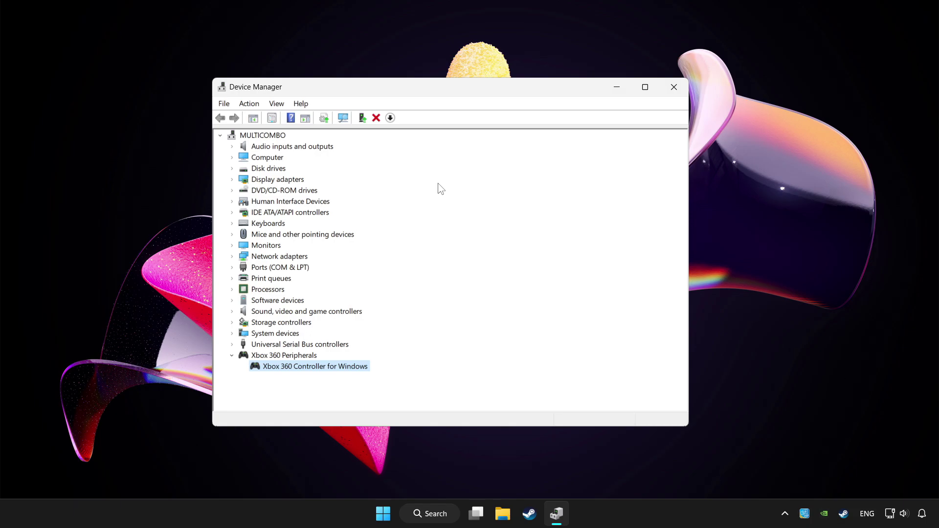
pyautogui.click(674, 88)
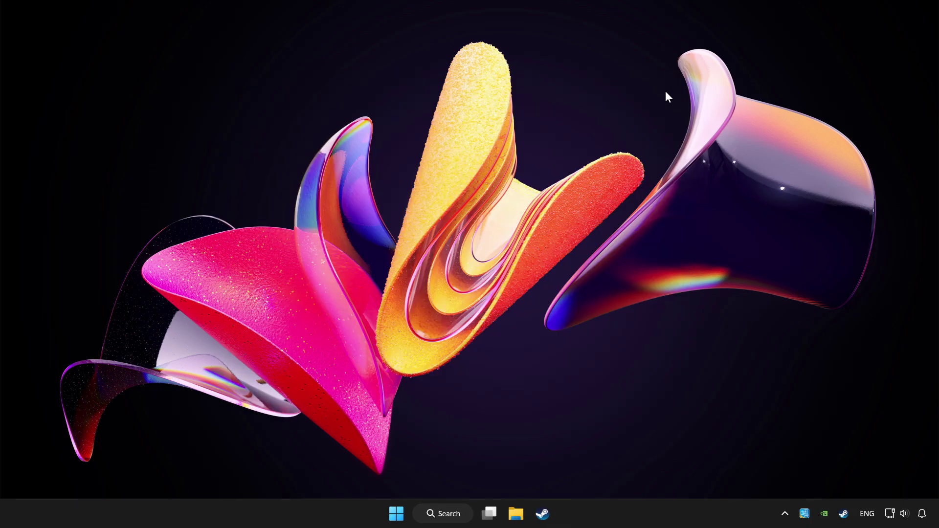
# Step: Search "controller" and launch Set up USB game controllers, centring the dialog
pyautogui.click(447, 514)
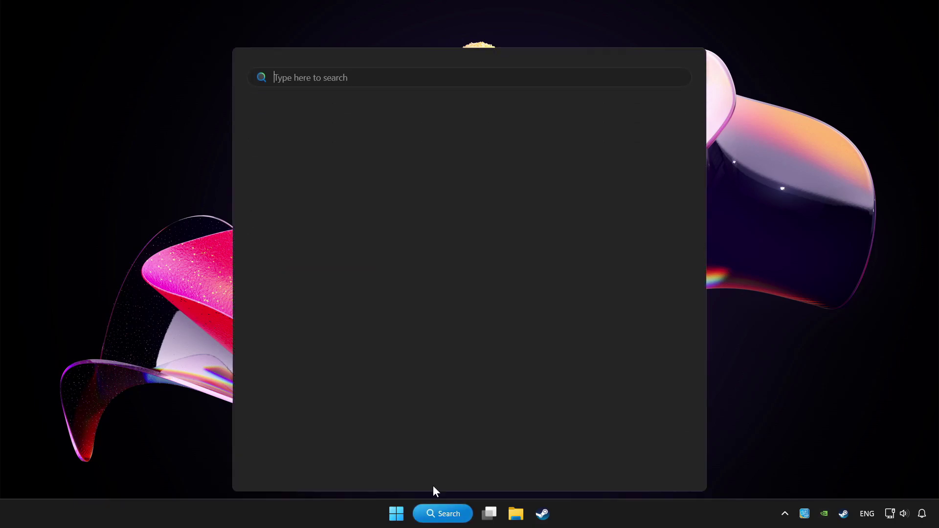
pyautogui.write('controller')
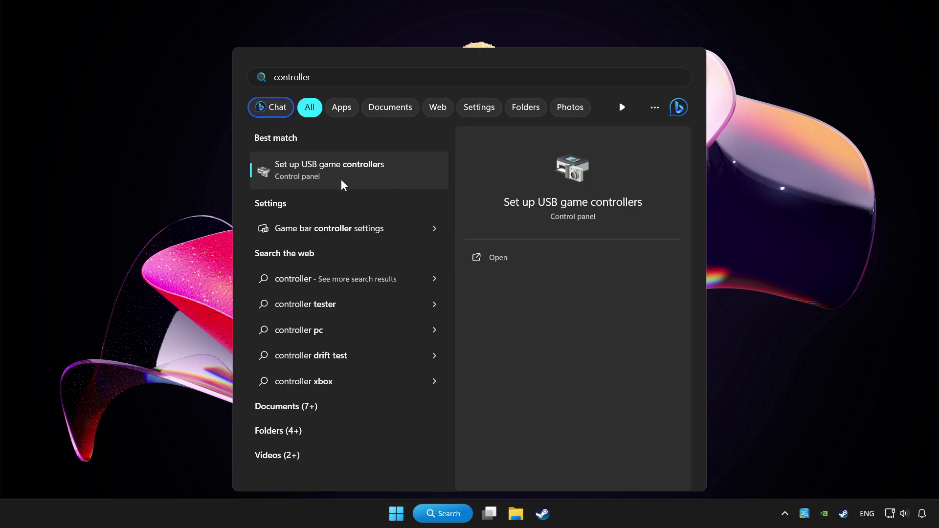
pyautogui.click(380, 178)
pyautogui.moveTo(183, 37); pyautogui.dragTo(497, 153)
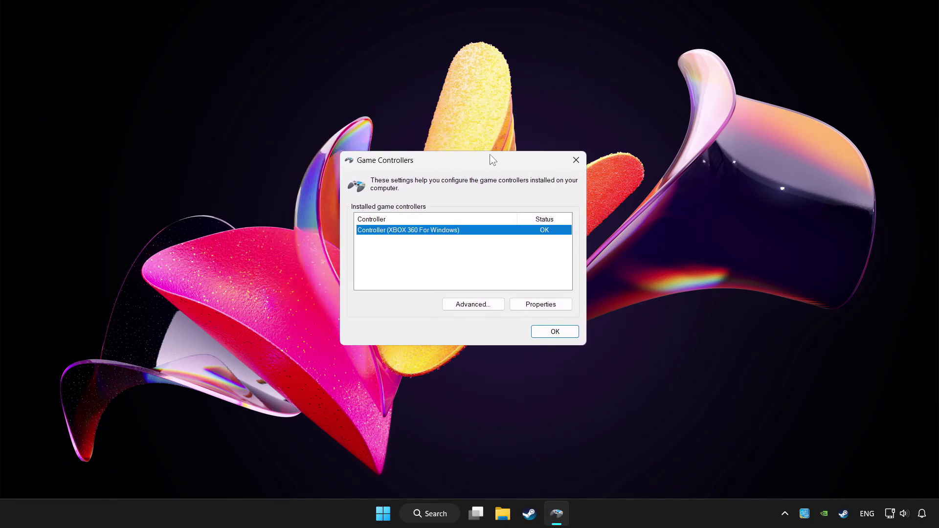
# Step: Open the Xbox 360 controller's properties Settings page and reset calibration to default
pyautogui.click(539, 305)
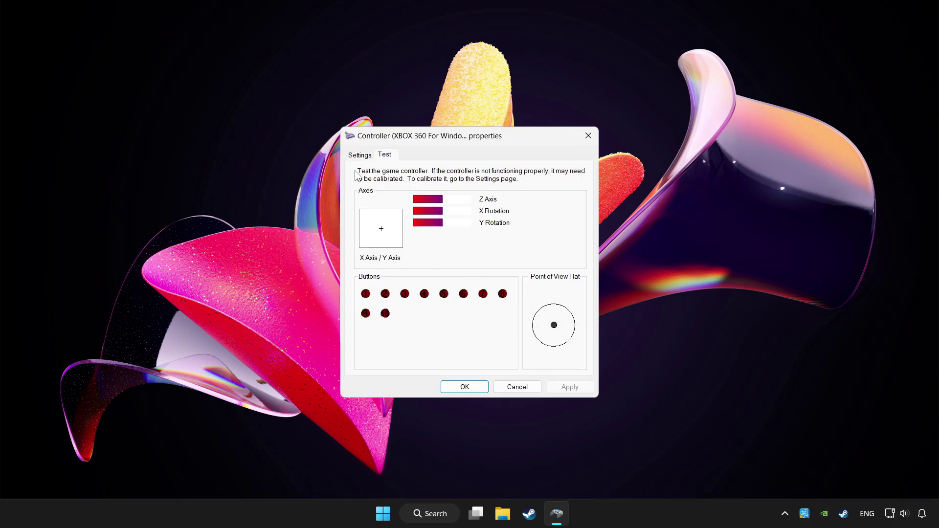
pyautogui.click(359, 156)
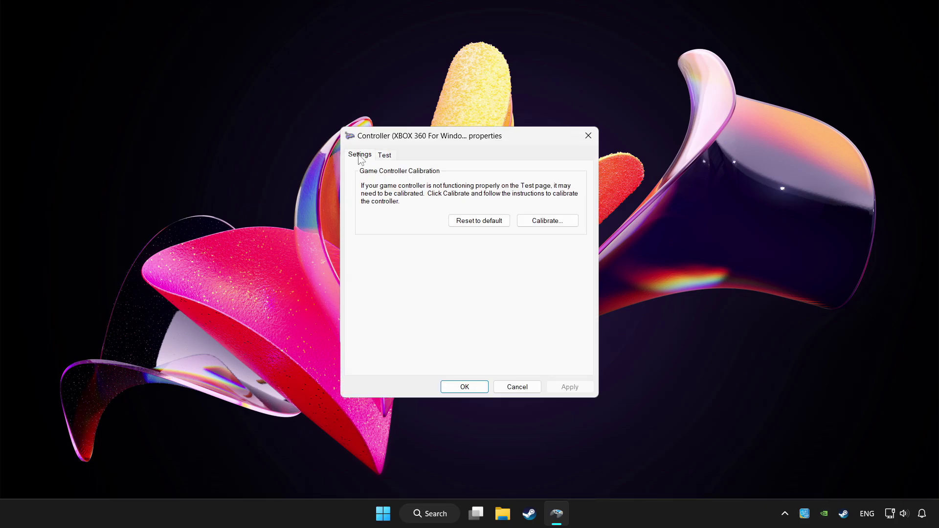
pyautogui.click(476, 224)
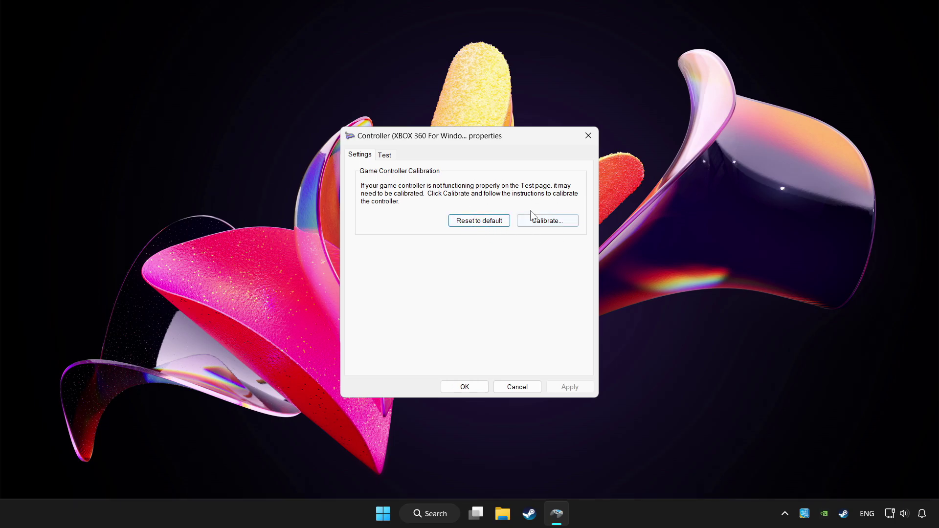
# Step: Run the calibration wizard through every axis and save with Finish
pyautogui.click(556, 226)
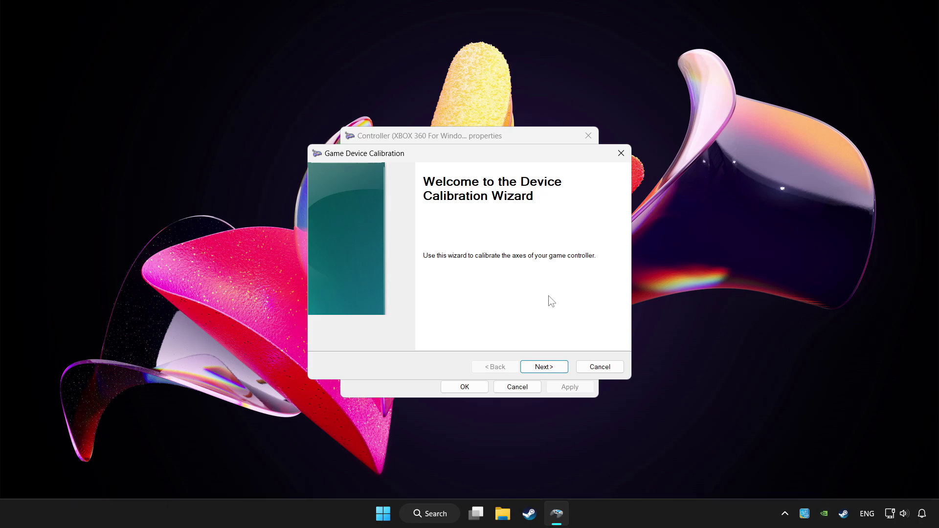
pyautogui.click(558, 371)
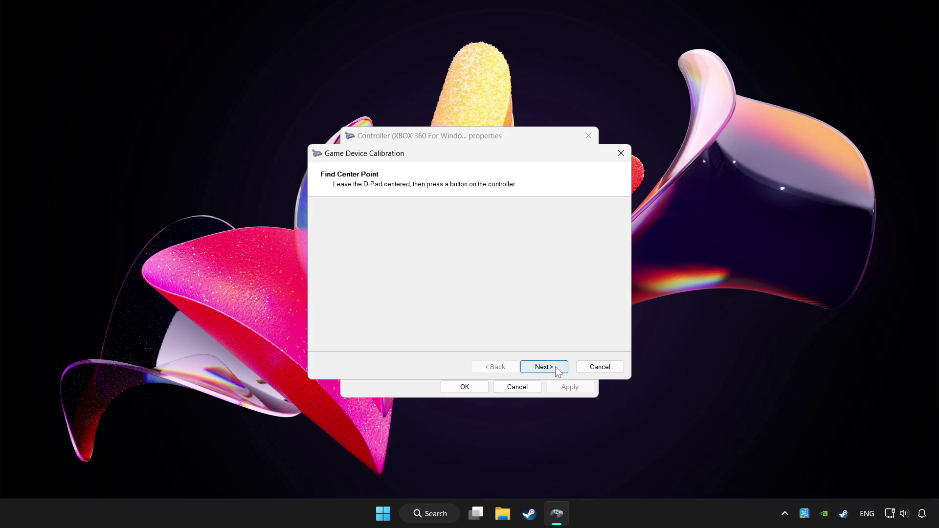
pyautogui.click(557, 371)
pyautogui.click(556, 372)
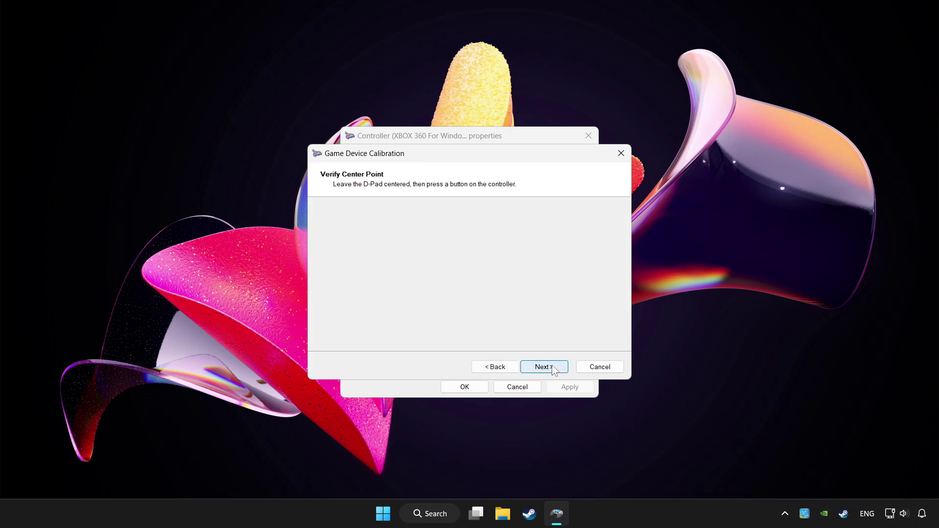
pyautogui.click(554, 369)
pyautogui.click(553, 369)
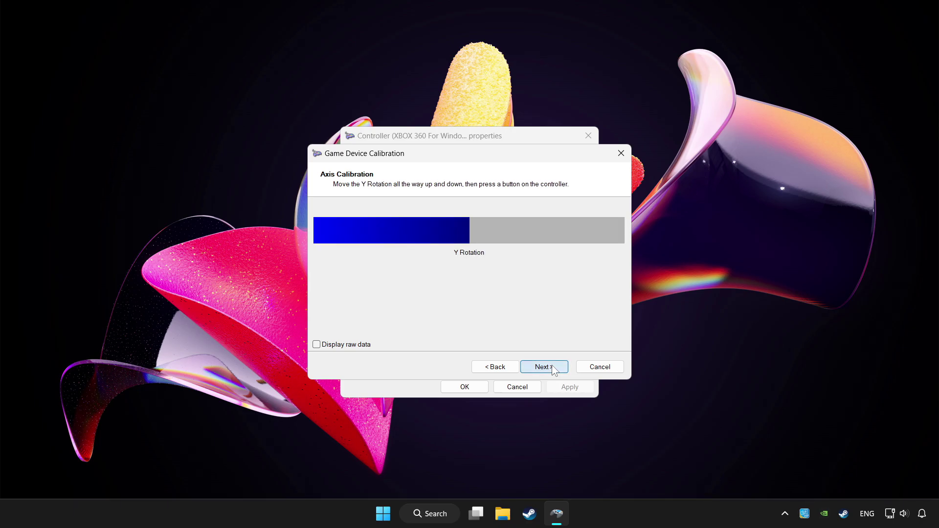
pyautogui.click(554, 369)
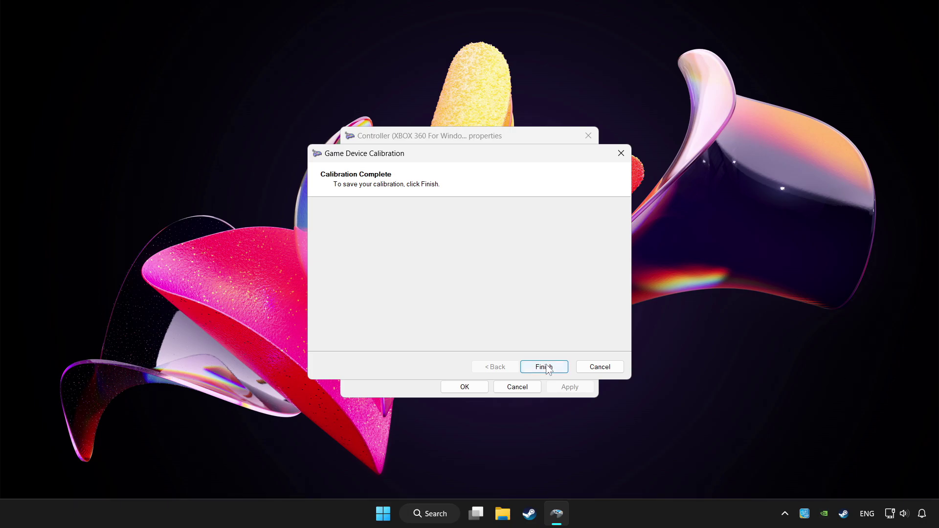
pyautogui.click(548, 370)
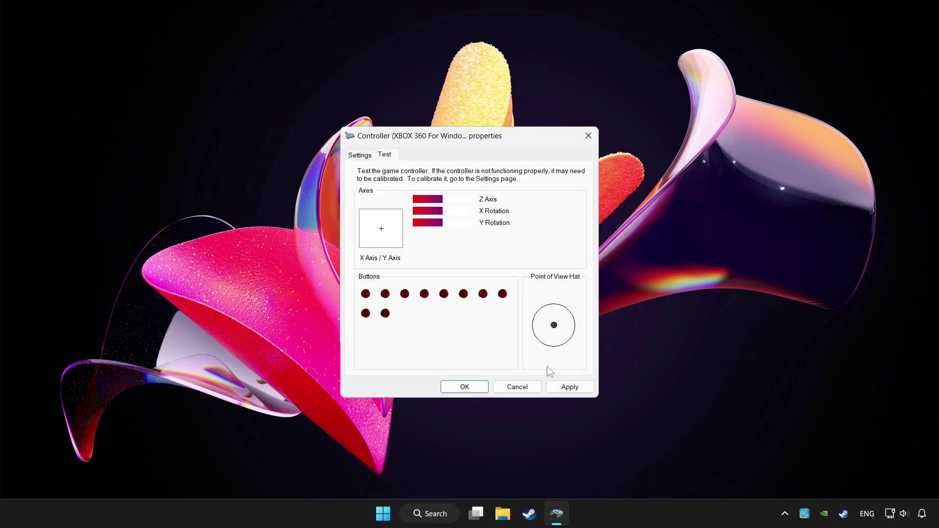
# Step: Apply the calibration and close the controller properties and Game Controllers dialogs
pyautogui.click(569, 386)
pyautogui.click(460, 389)
pyautogui.click(553, 335)
pyautogui.click(555, 335)
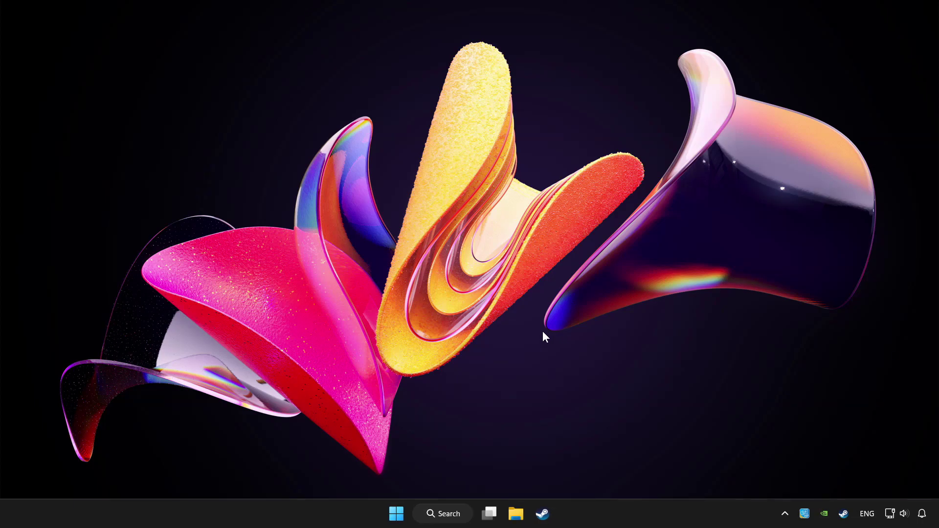
# Step: Launch Steam and go to the Library page for YOUR PROBLEMATIC GAME
pyautogui.click(543, 514)
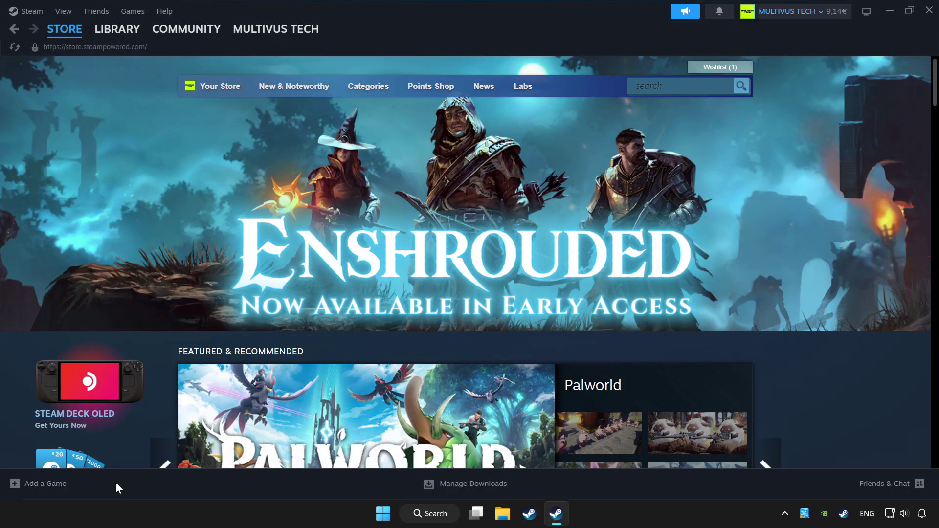
pyautogui.click(49, 484)
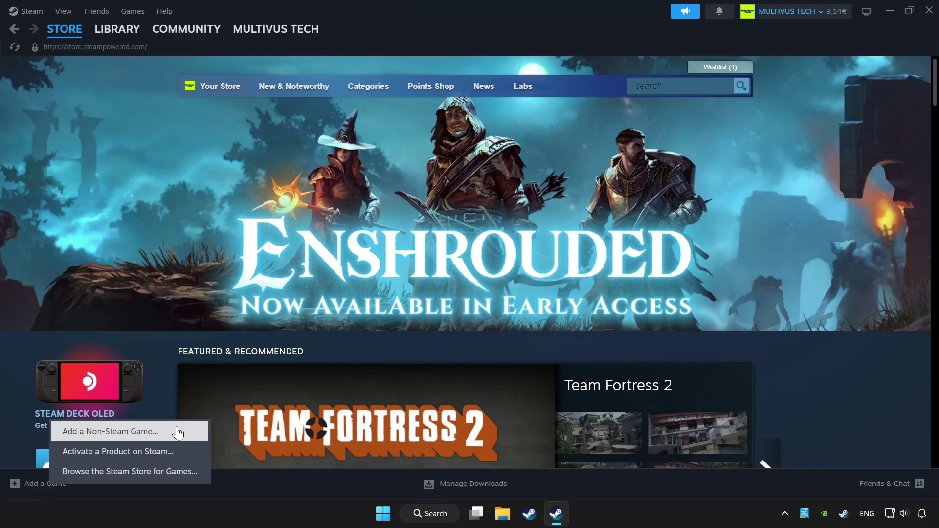
pyautogui.click(379, 14)
pyautogui.moveTo(118, 29)
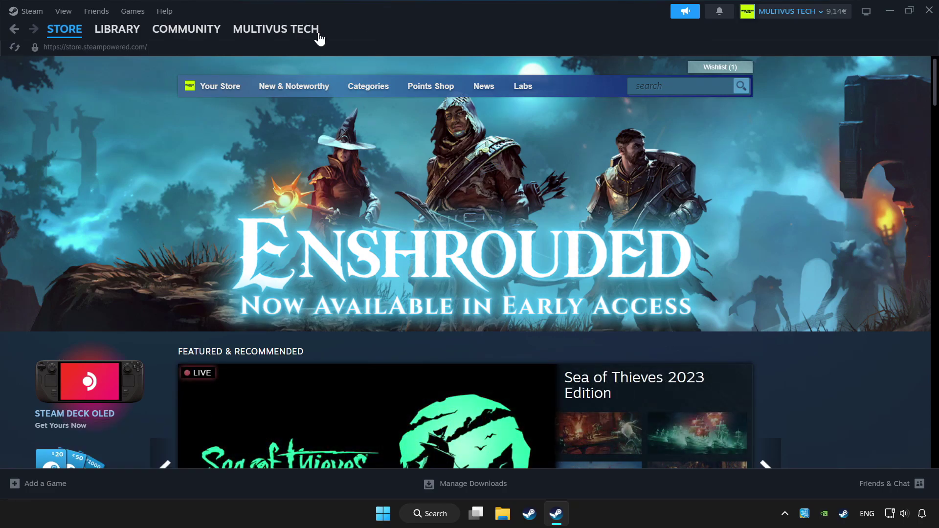
pyautogui.click(116, 35)
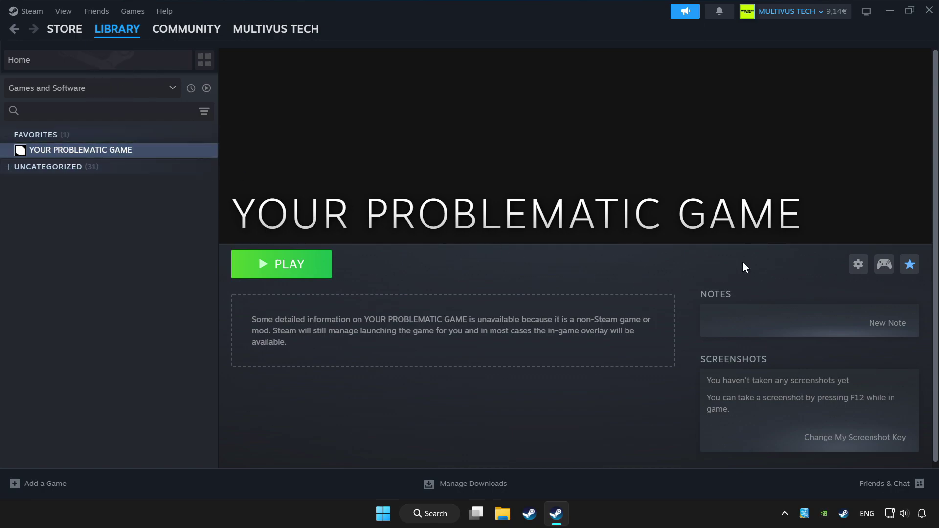
# Step: Enable Steam Input in YOUR PROBLEMATIC GAME's controller settings
pyautogui.click(885, 268)
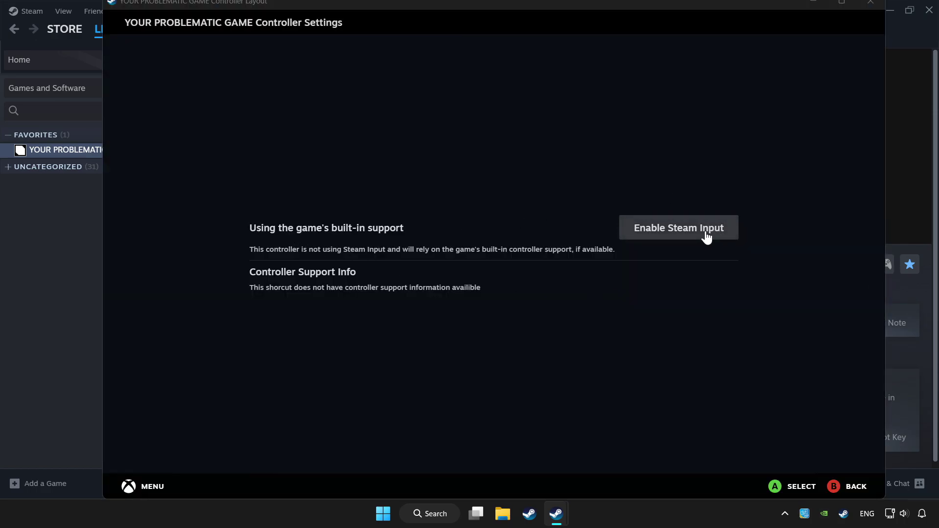
pyautogui.click(681, 235)
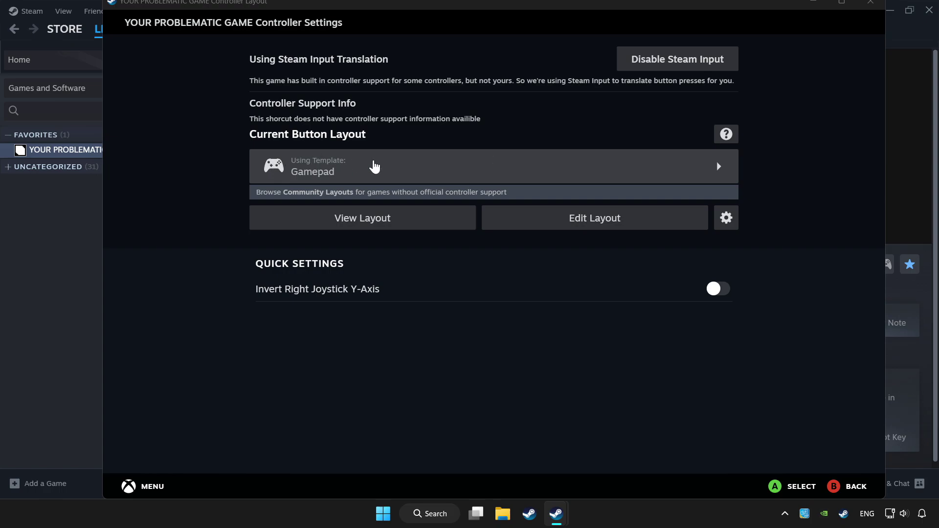
# Step: Apply Valve's Gamepad template as the game's controller layout and close Controller Settings
pyautogui.click(449, 169)
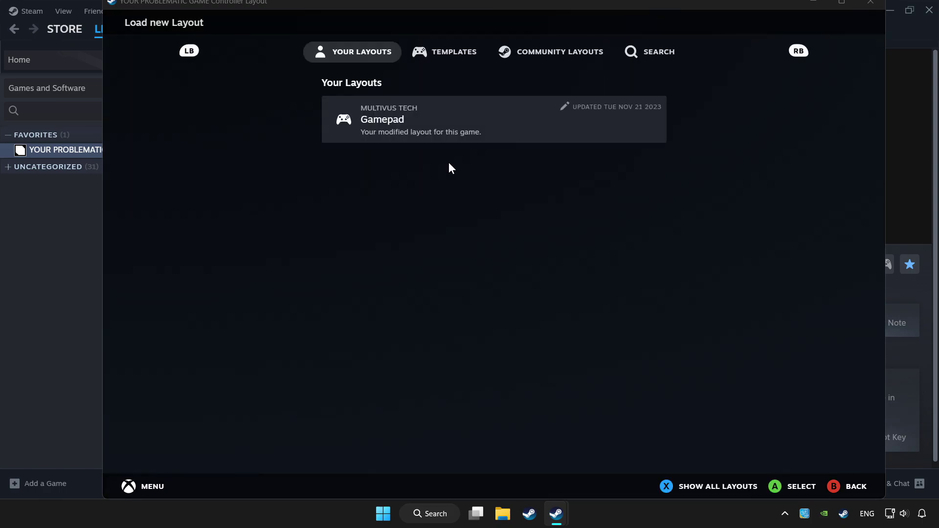
pyautogui.click(446, 54)
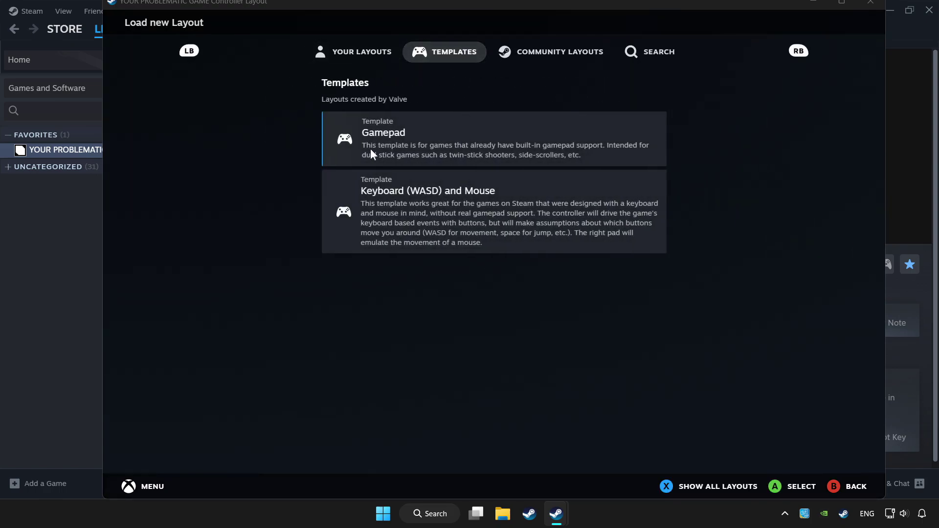
pyautogui.click(402, 133)
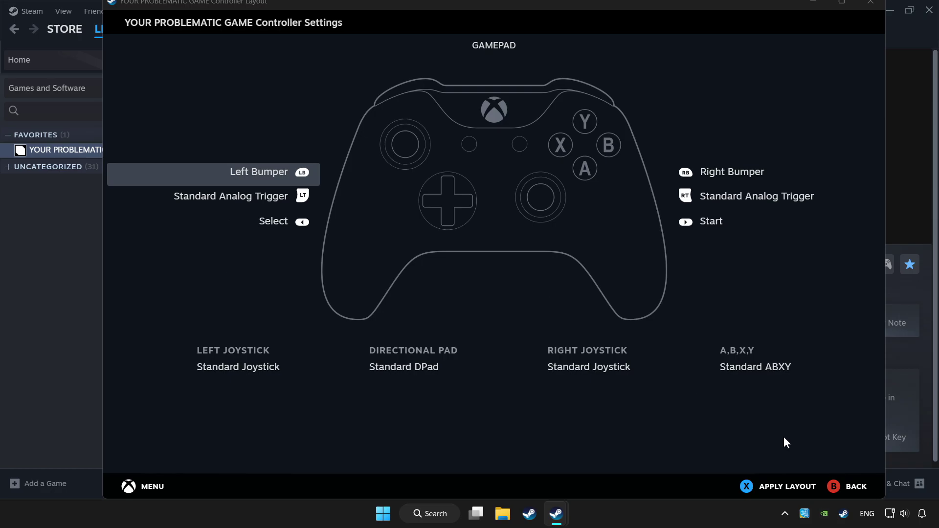
pyautogui.click(768, 491)
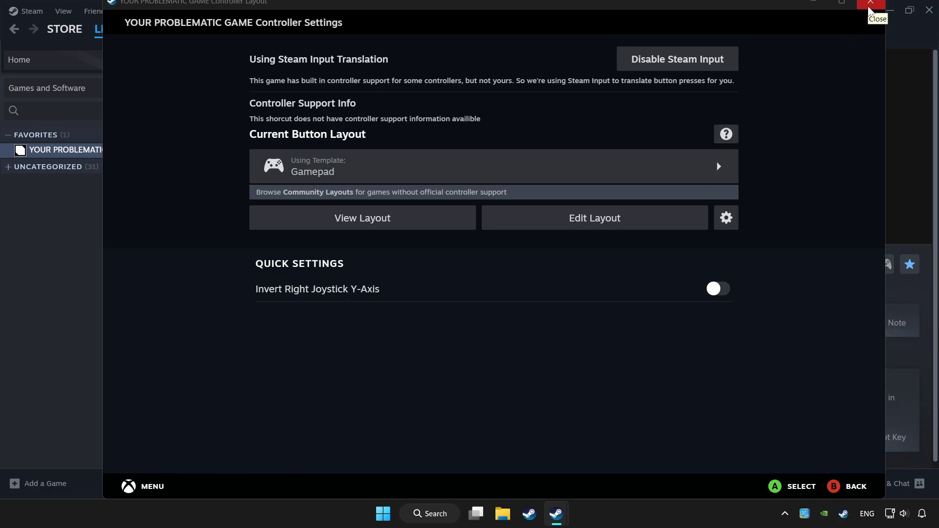
pyautogui.click(870, 6)
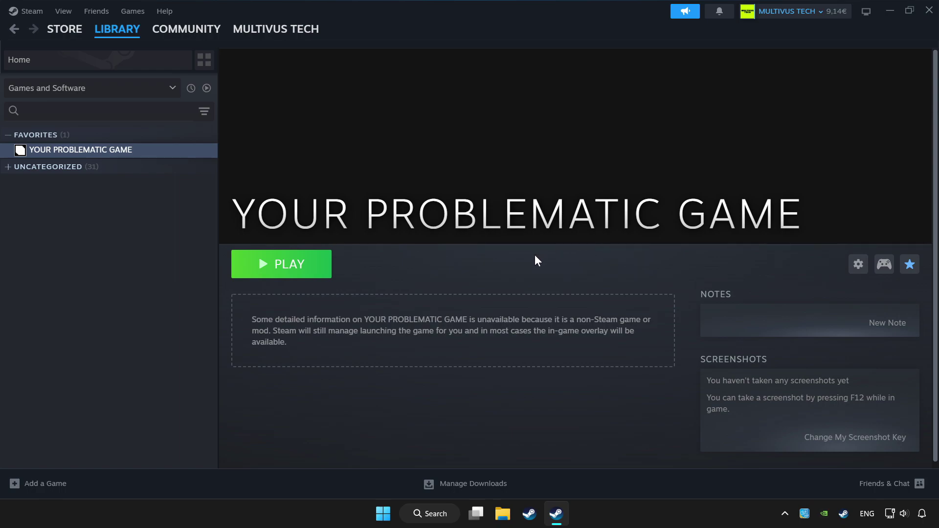